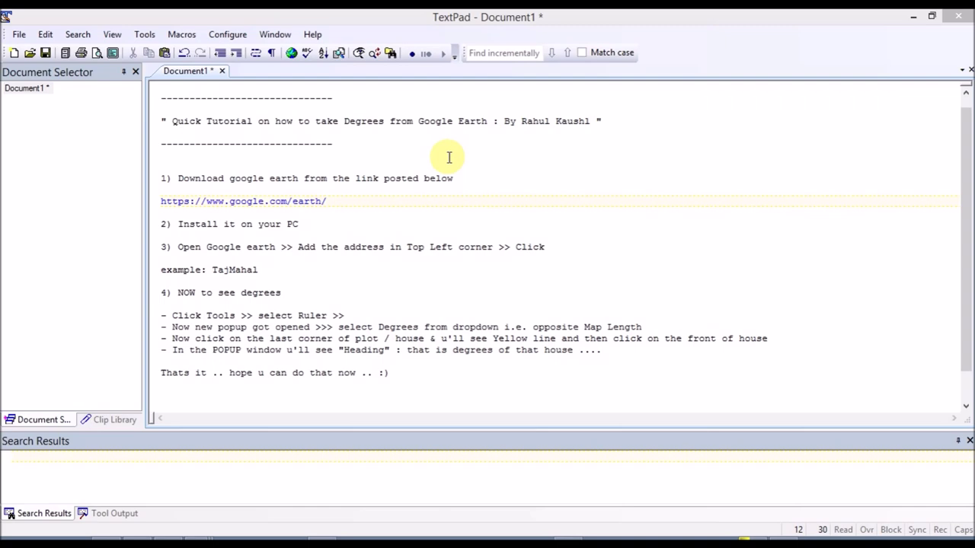
drag(411, 377, 246, 181)
click(247, 174)
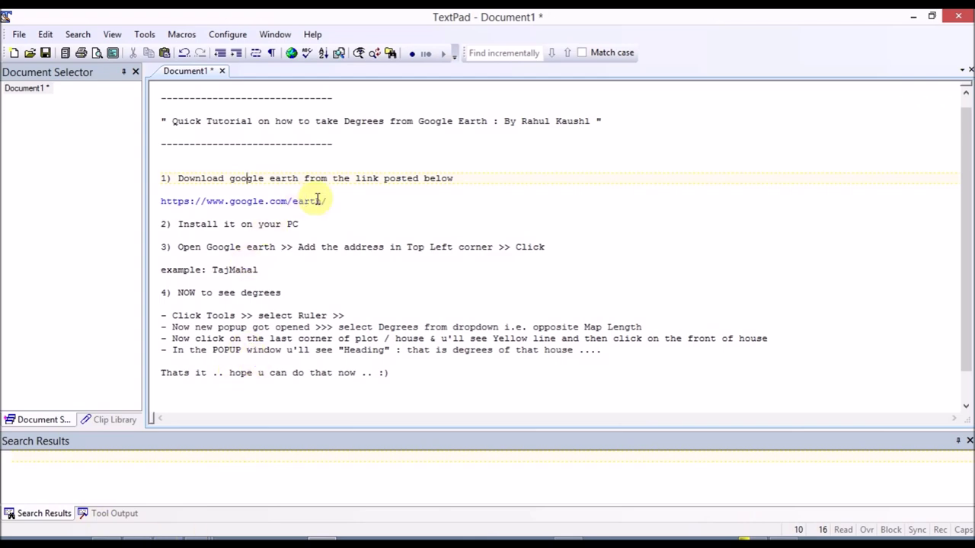
drag(338, 201, 156, 203)
key(ctrl+c)
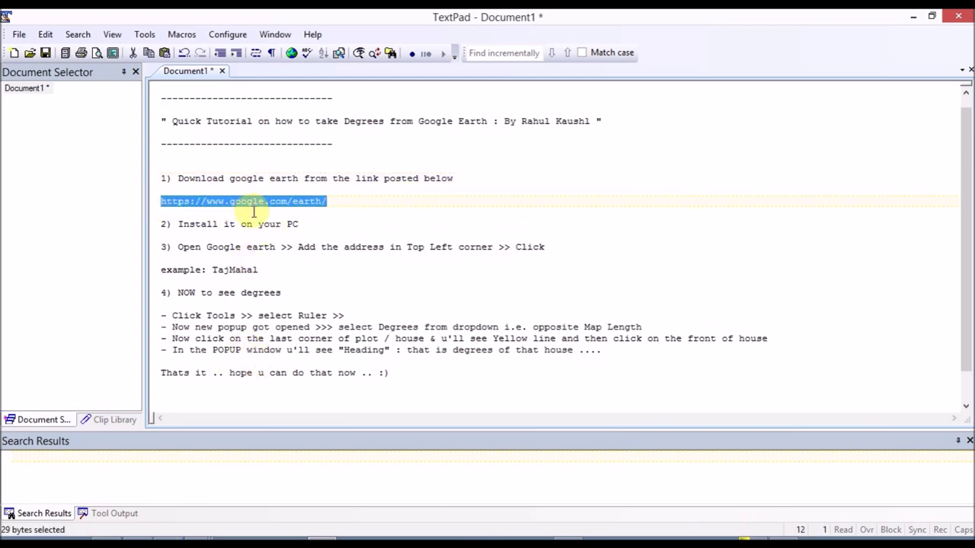
Load the pasted google.com/earth link in Chrome and download the installer, agreeing to the terms
key(alt+Tab)
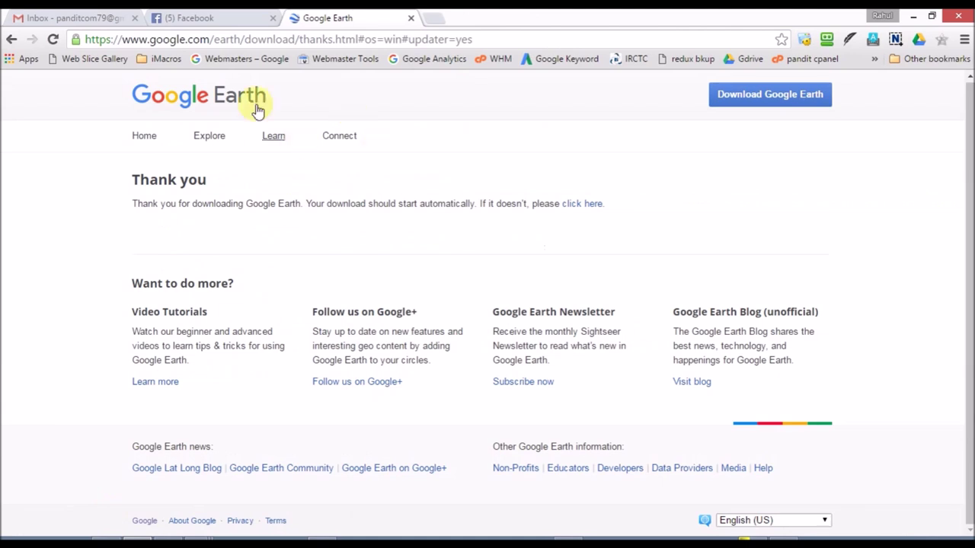
click(263, 43)
key(ctrl+v)
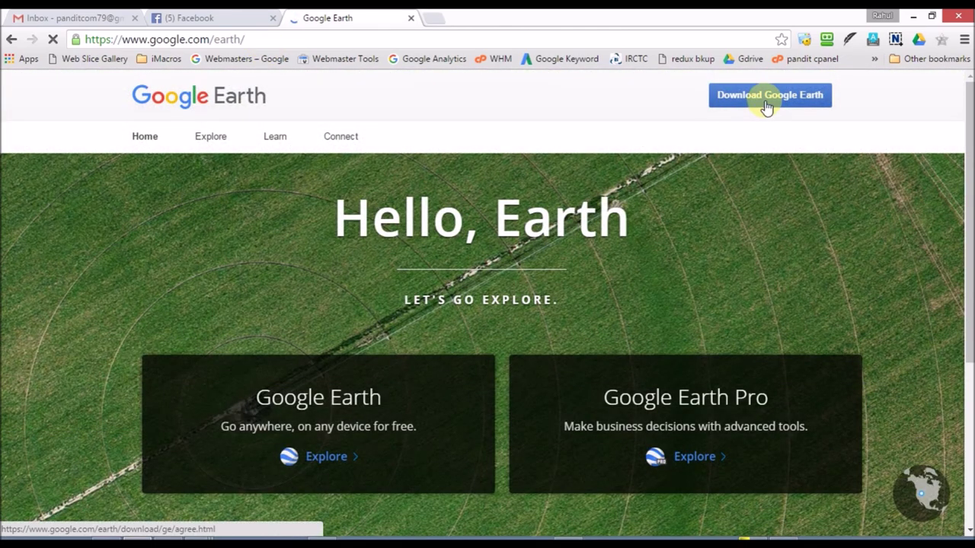
click(761, 101)
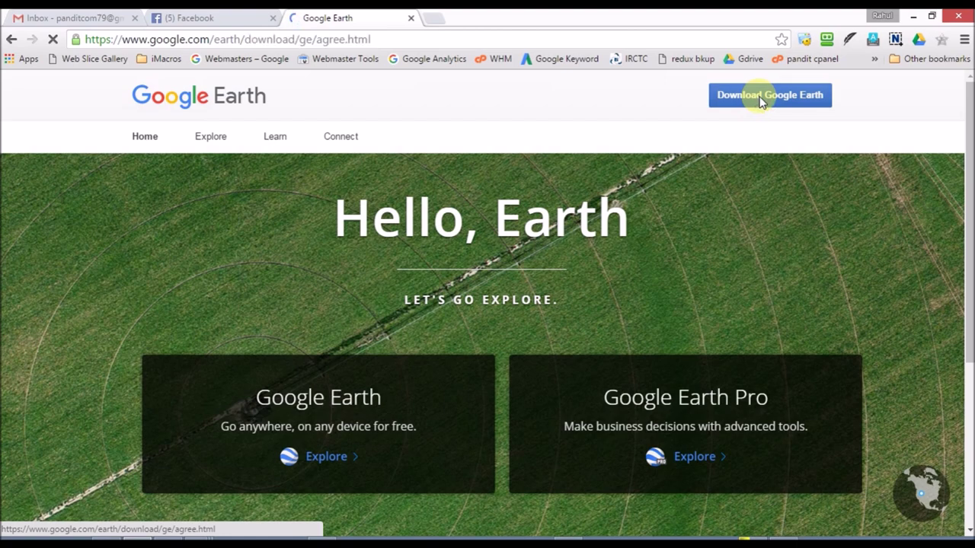
click(191, 466)
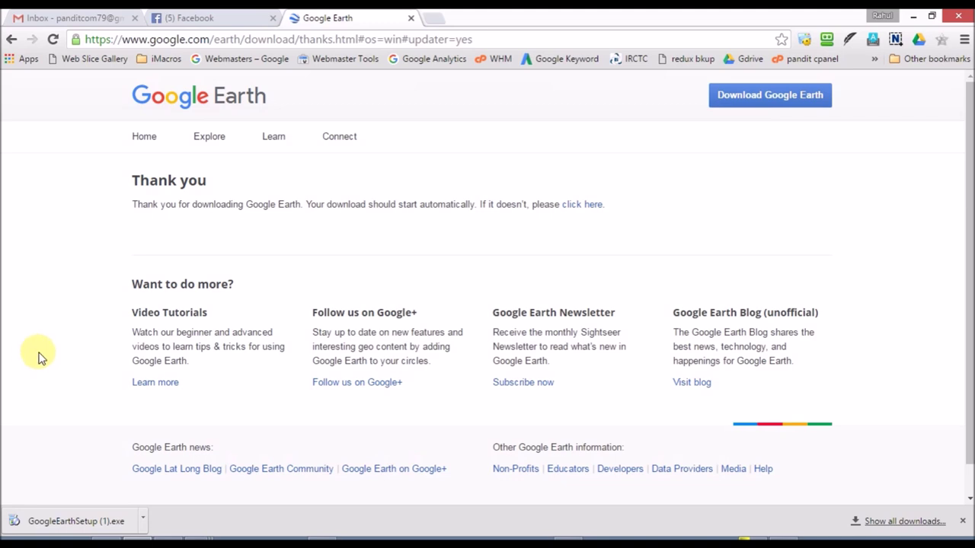
click(143, 521)
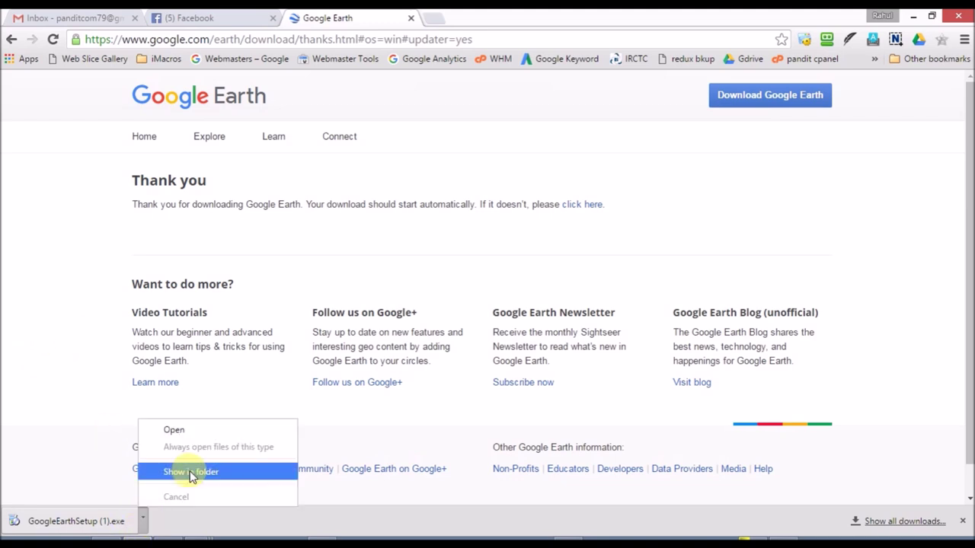
click(36, 393)
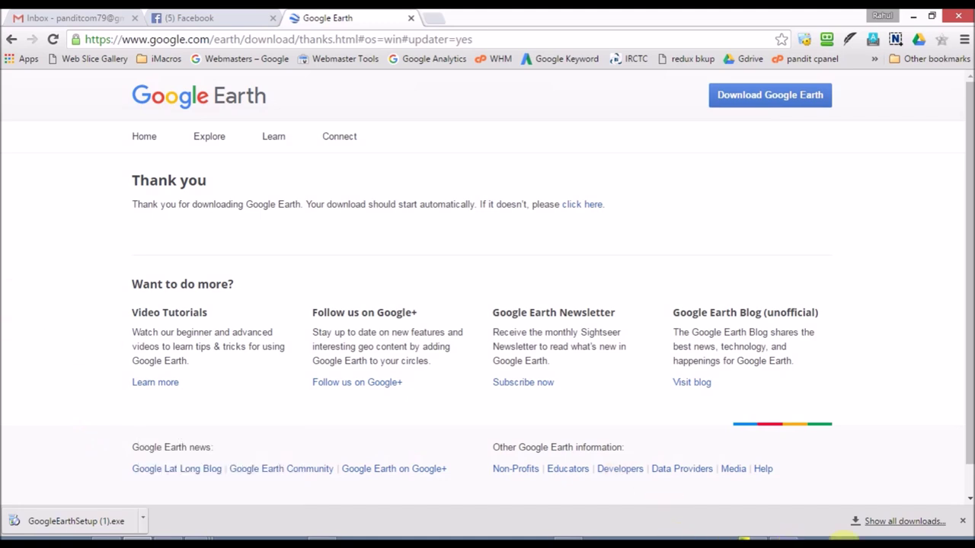
mouse_move(967, 400)
click(950, 133)
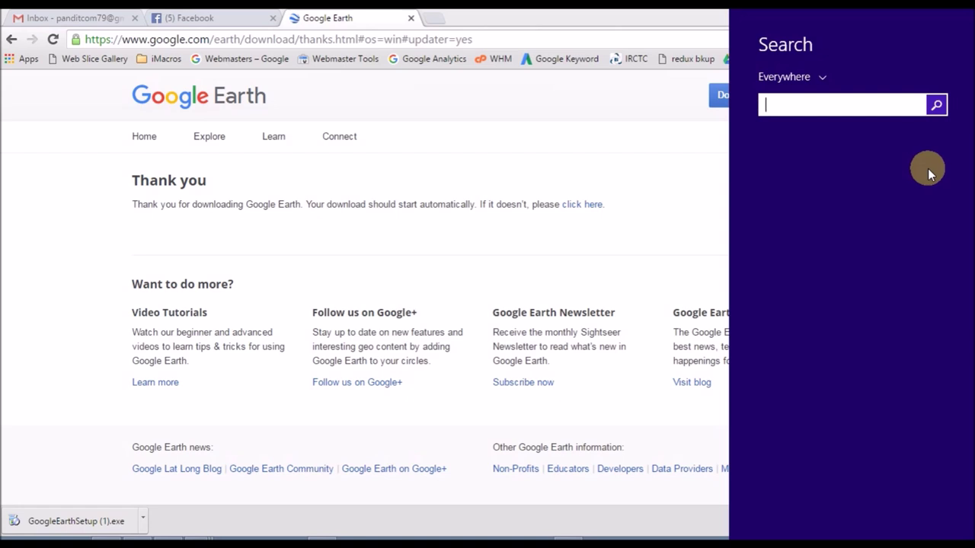
text(earth)
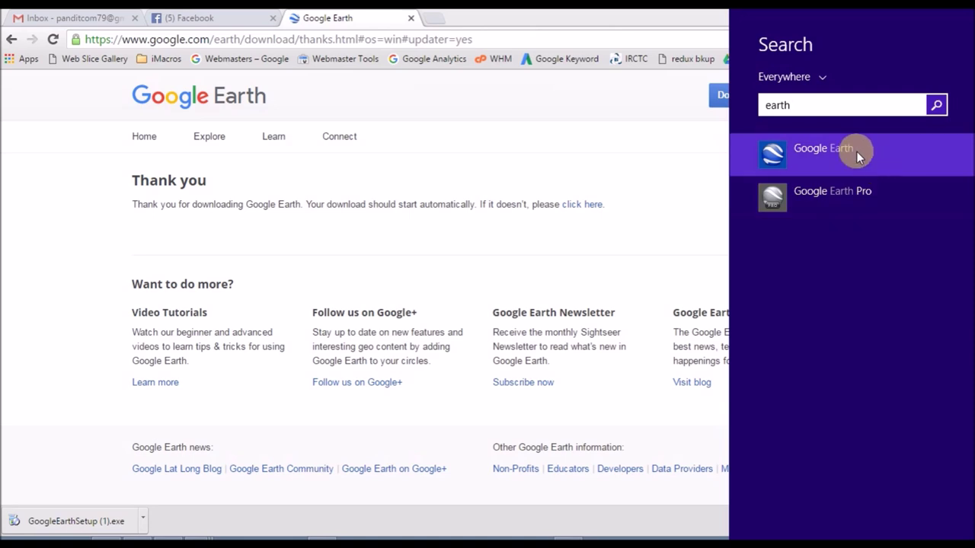
click(578, 165)
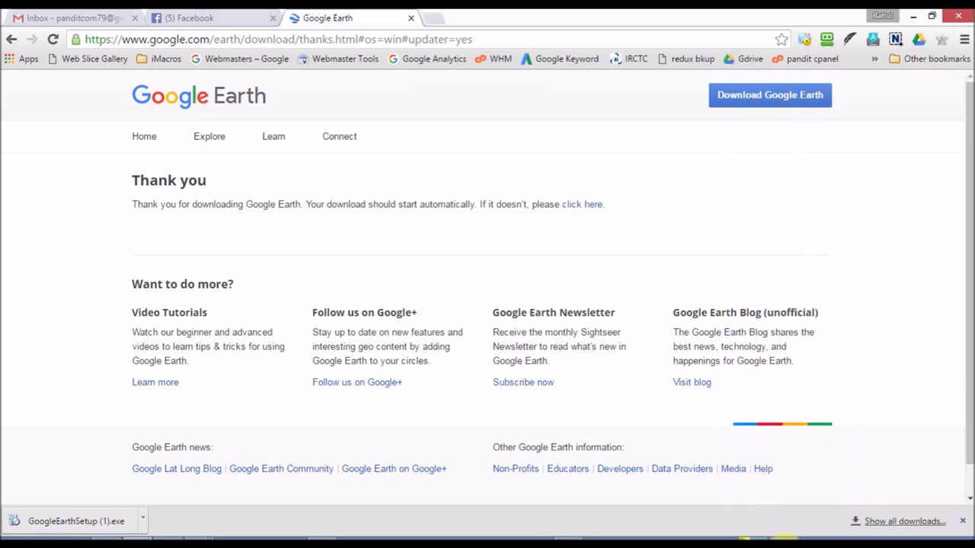
Search Google Earth for 'tajmahal' and fly to the Taj Mahal, Agra suggestion
click(783, 539)
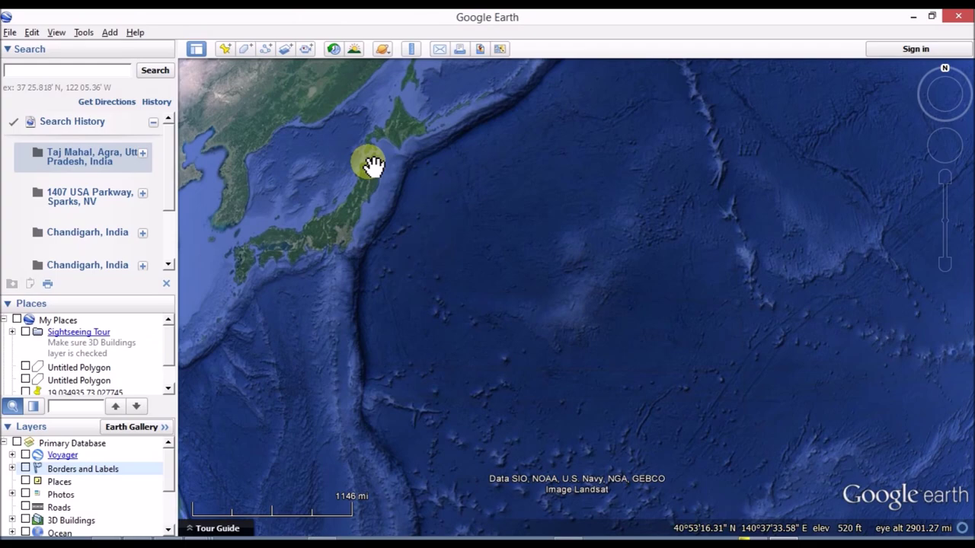
drag(433, 317, 503, 337)
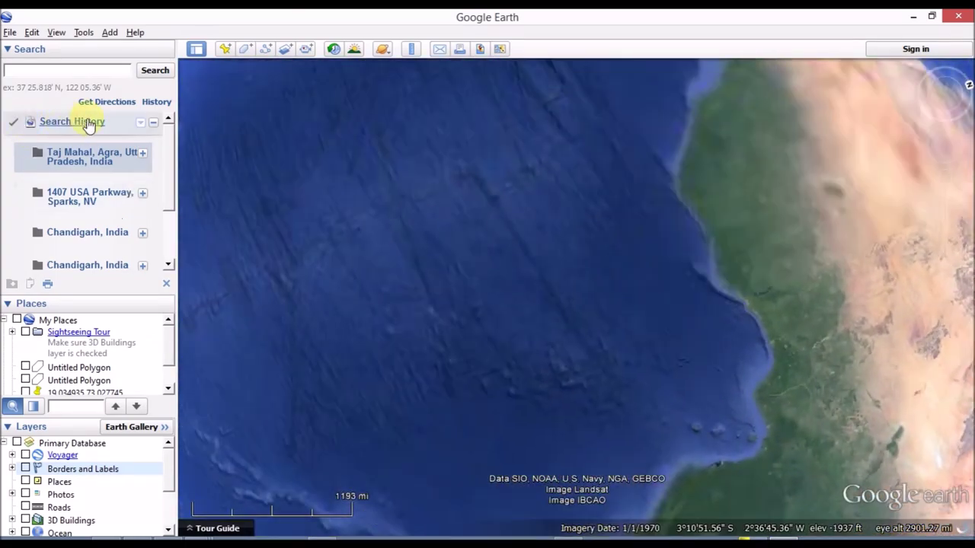
click(93, 71)
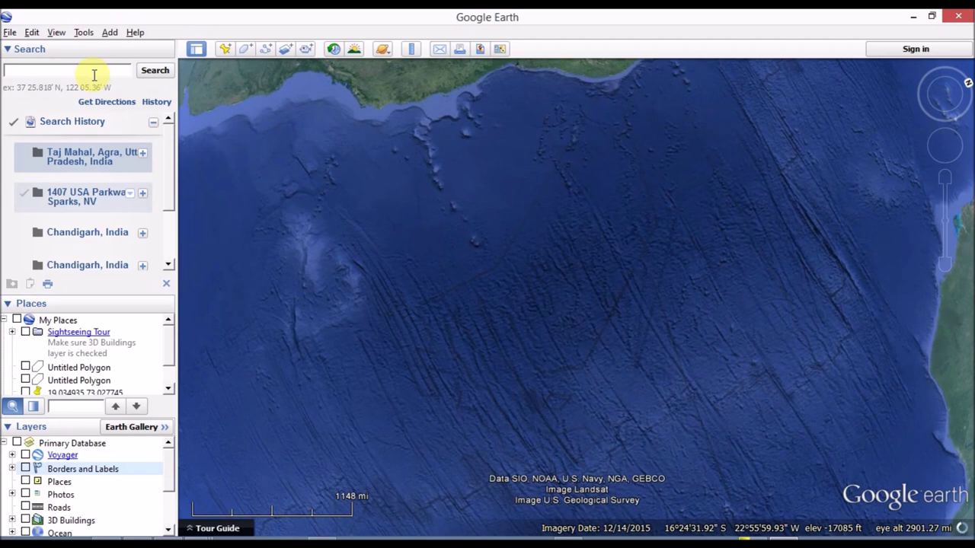
text(tajmahal)
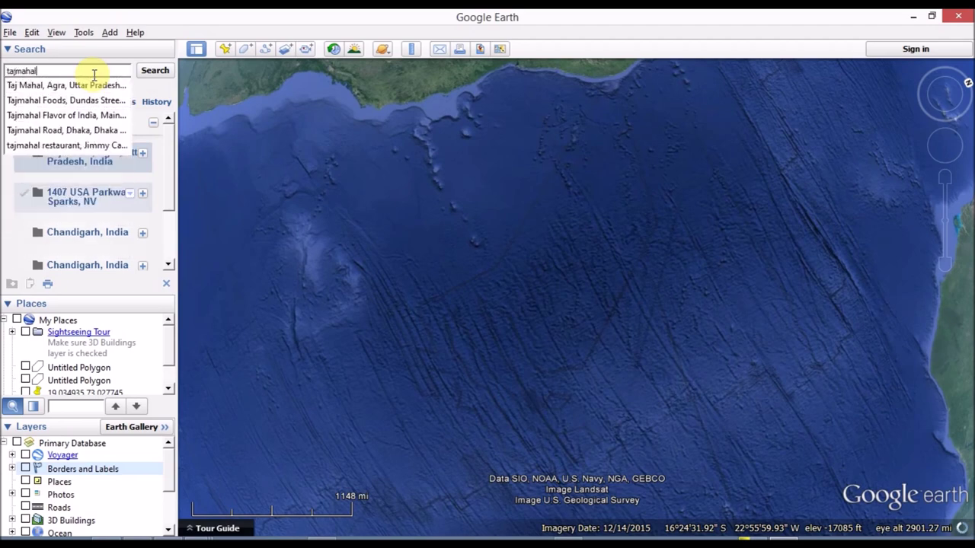
key(Down)
key(Return)
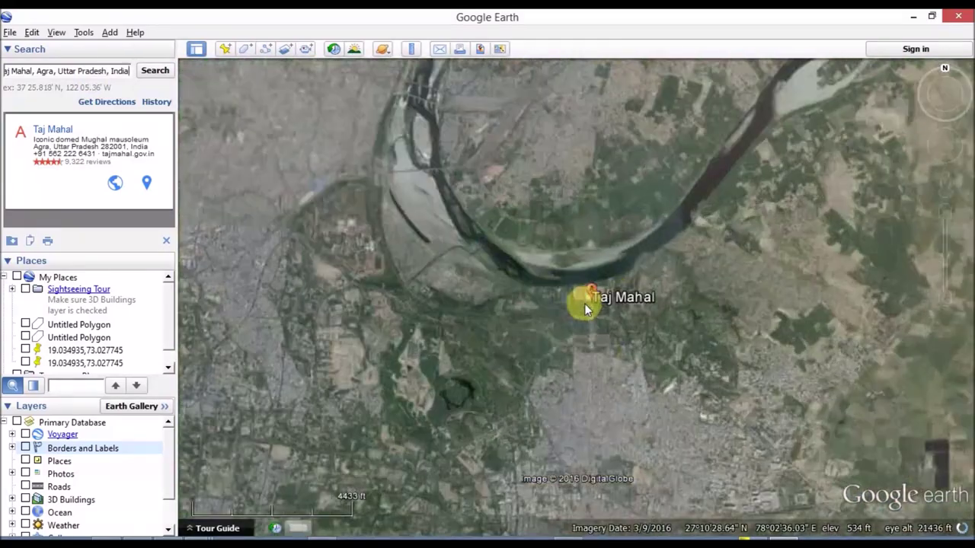
Zoom in and centre the view on the Taj Mahal gardens
scroll(552, 344, up, 5)
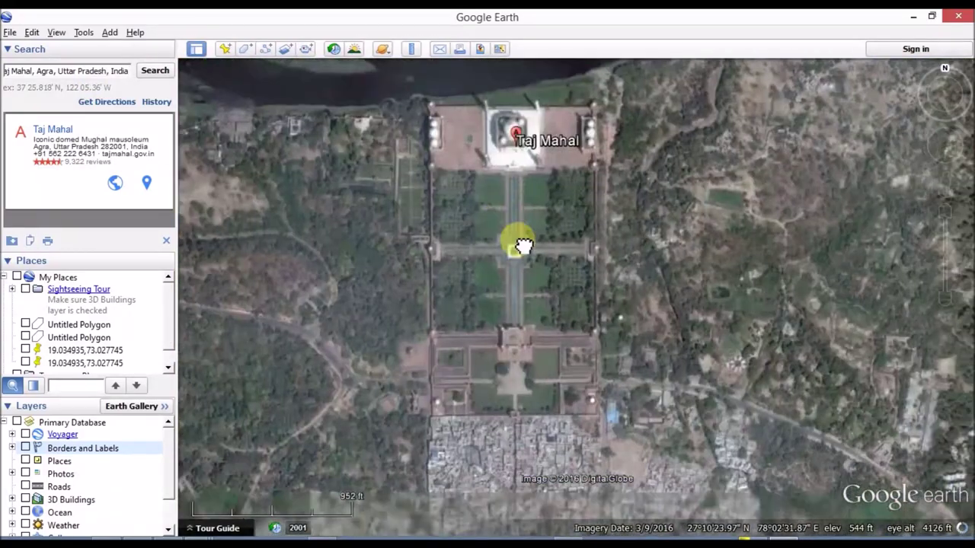
drag(524, 245, 574, 282)
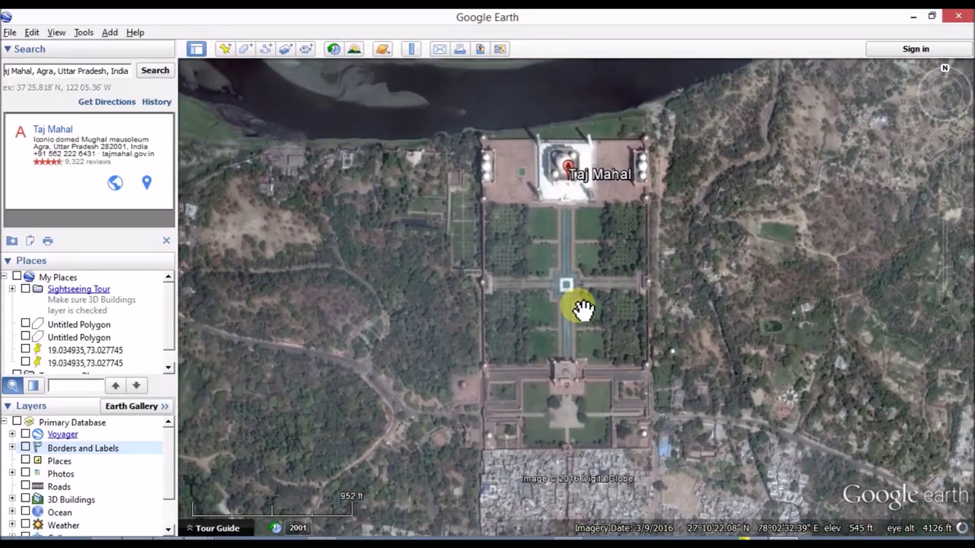
scroll(578, 307, up, 1)
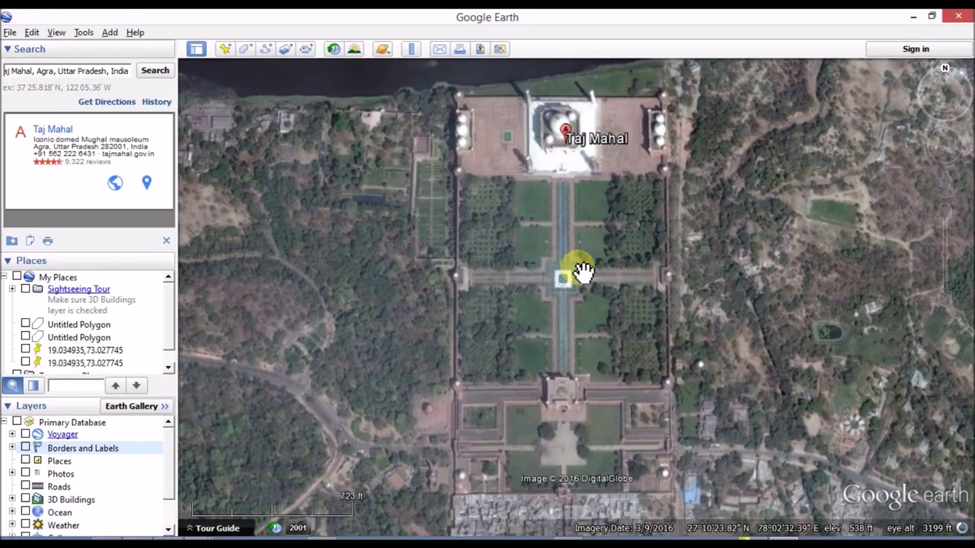
Reset tilt and compass so the Taj Mahal is viewed straight down, north up
click(57, 32)
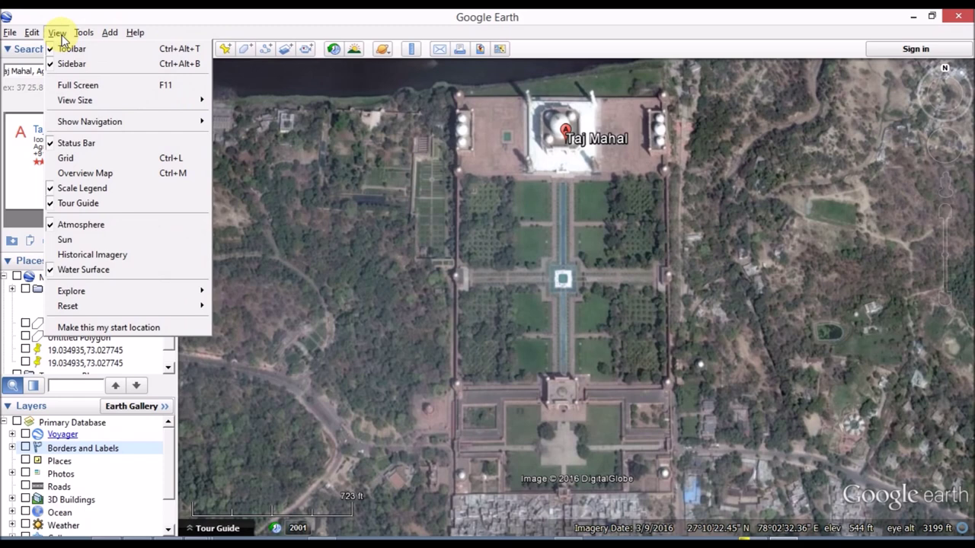
mouse_move(99, 306)
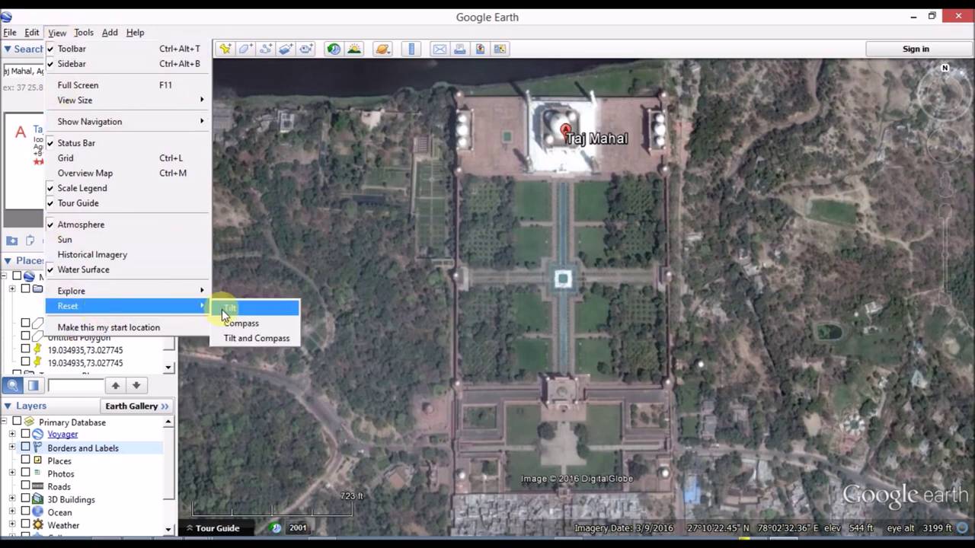
click(271, 339)
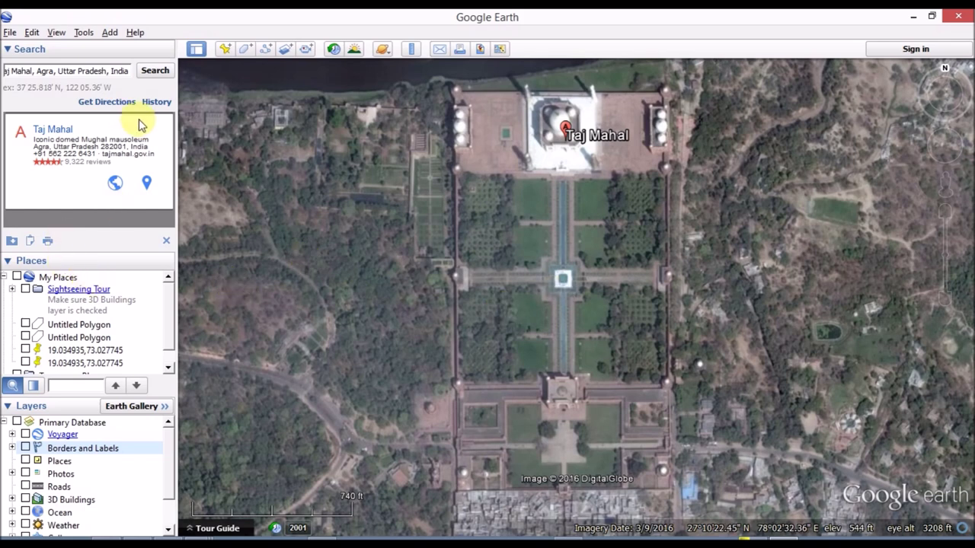
Open the Ruler tool, move its dialog left, and set map length units to Degrees
click(84, 34)
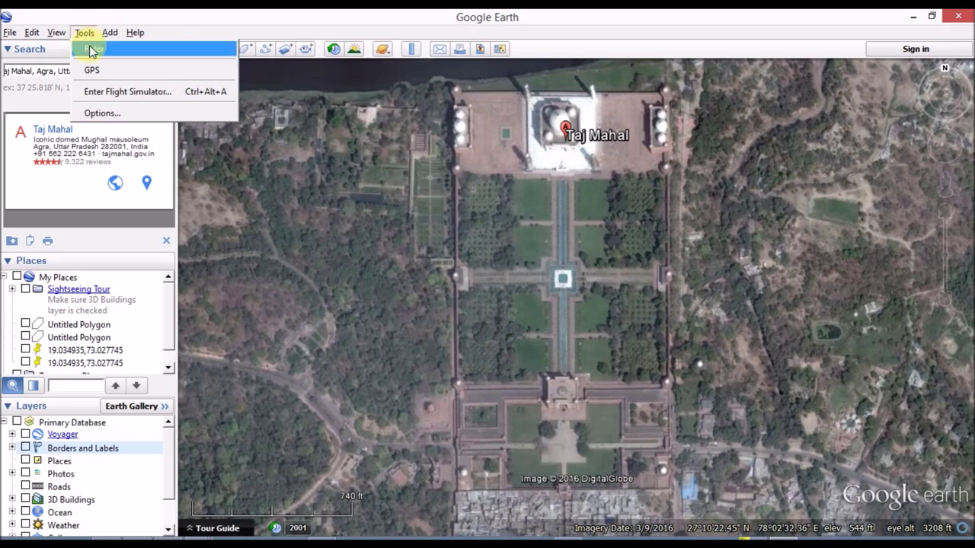
click(93, 54)
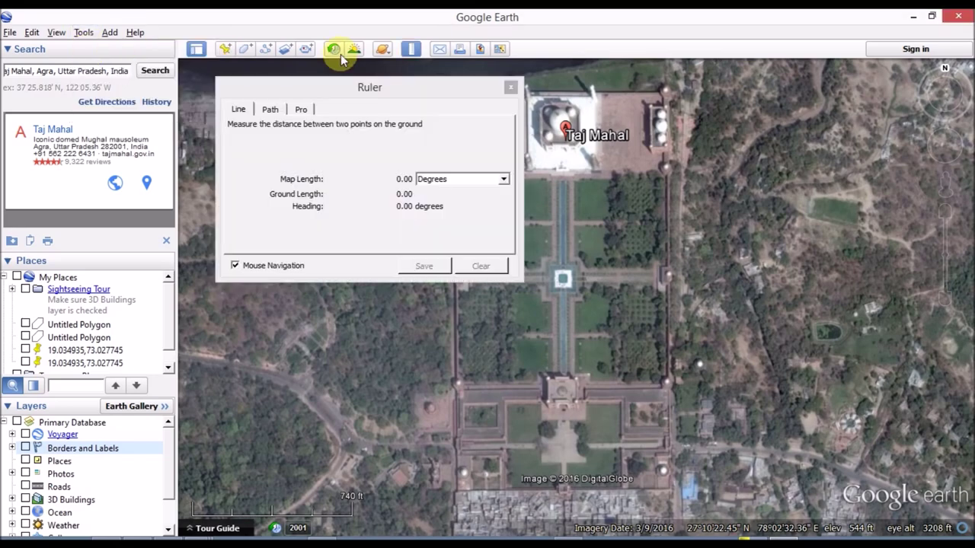
drag(255, 93, 74, 90)
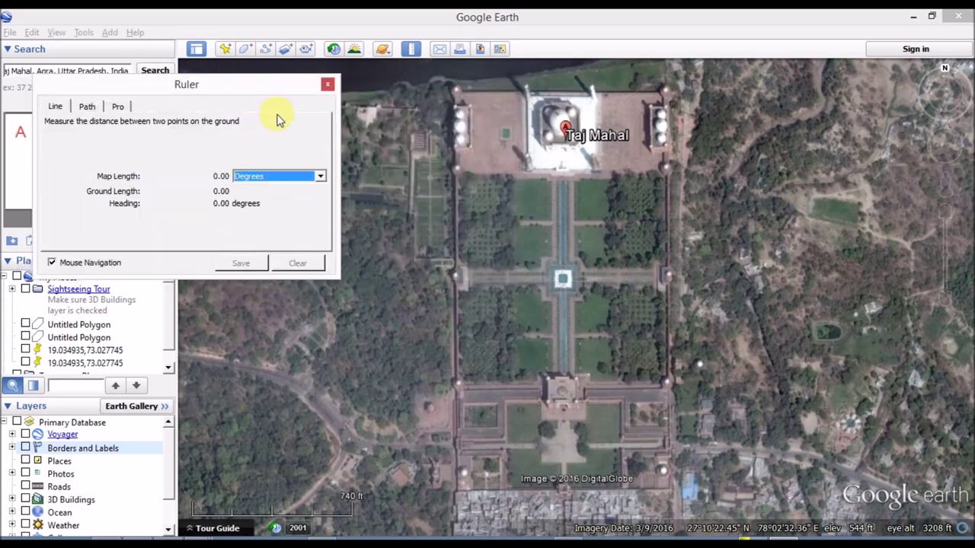
click(285, 177)
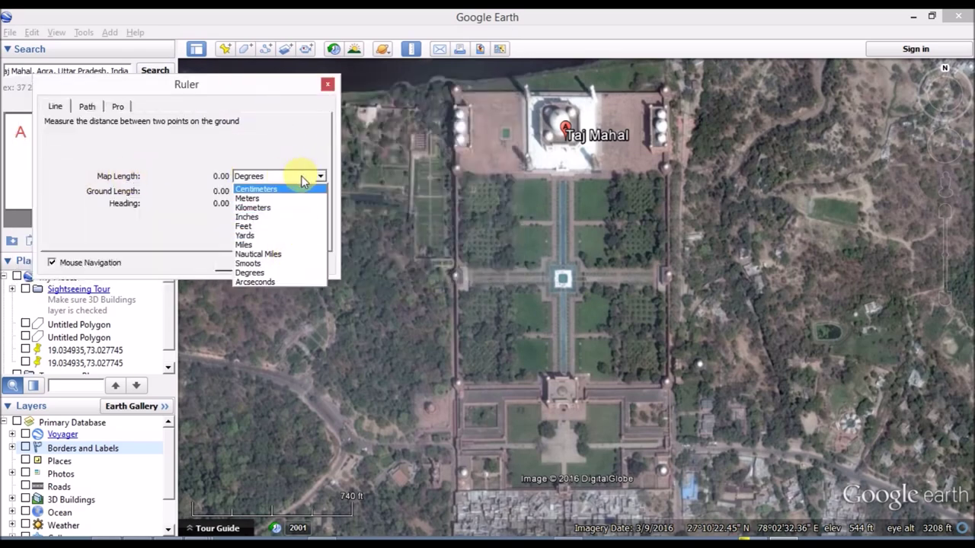
click(303, 179)
click(302, 178)
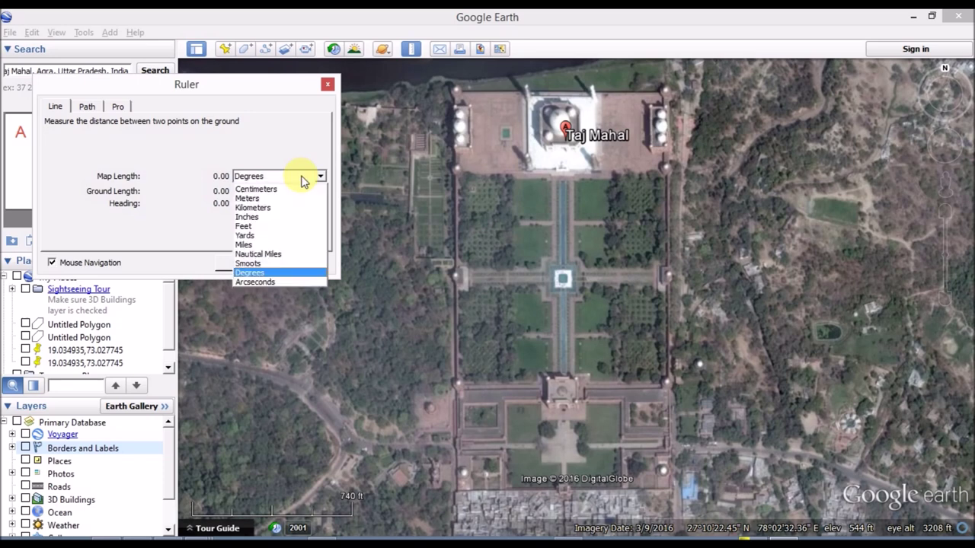
click(278, 274)
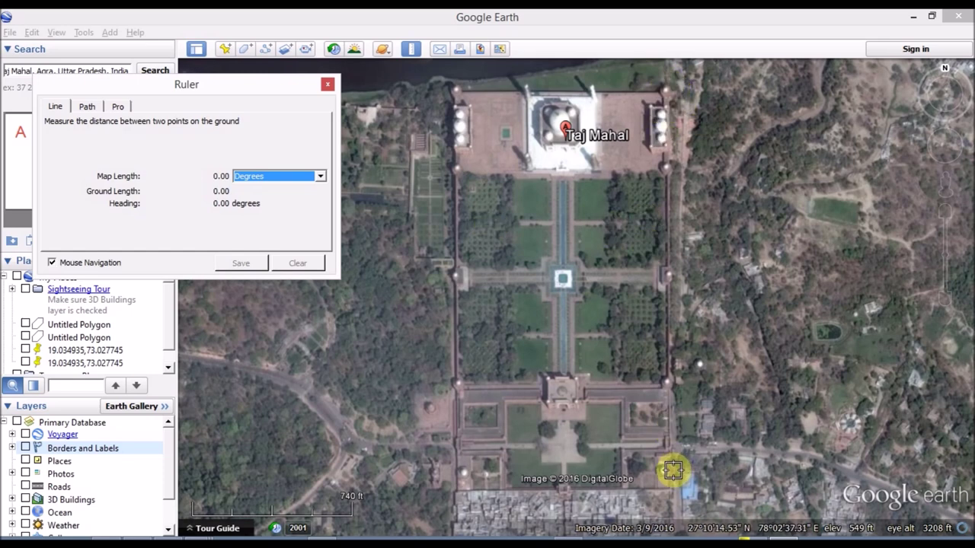
Draw a ruler line down the east wall from the northeast corner, reading 179.08° heading
click(665, 89)
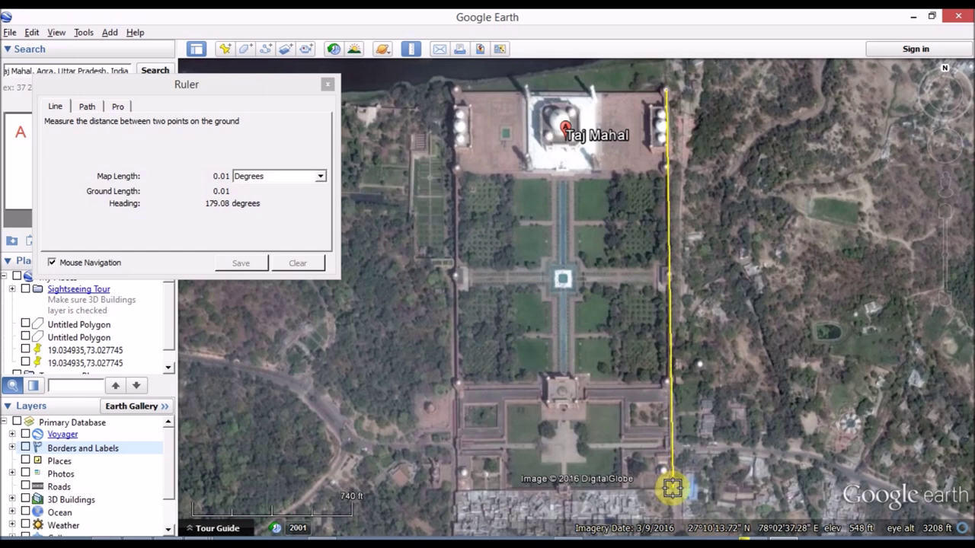
click(674, 495)
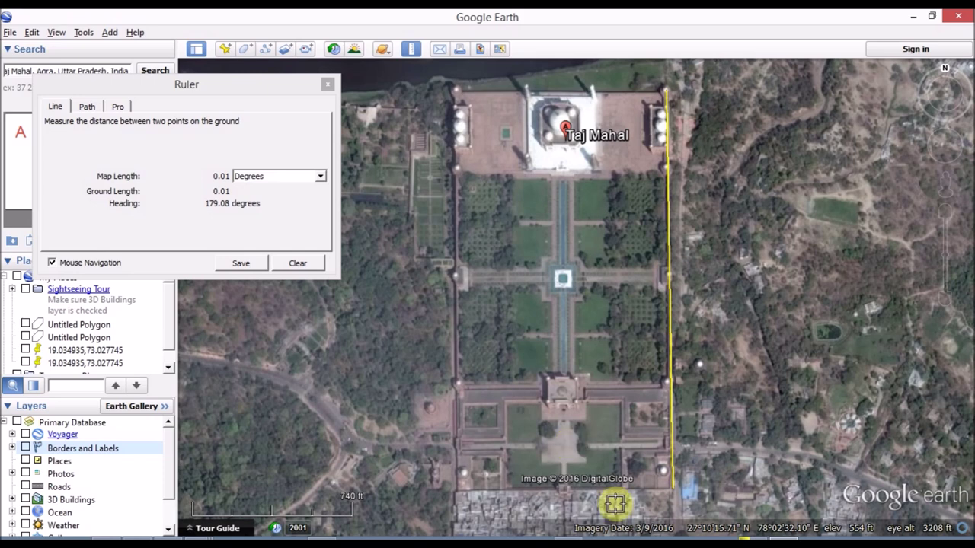
mouse_move(567, 537)
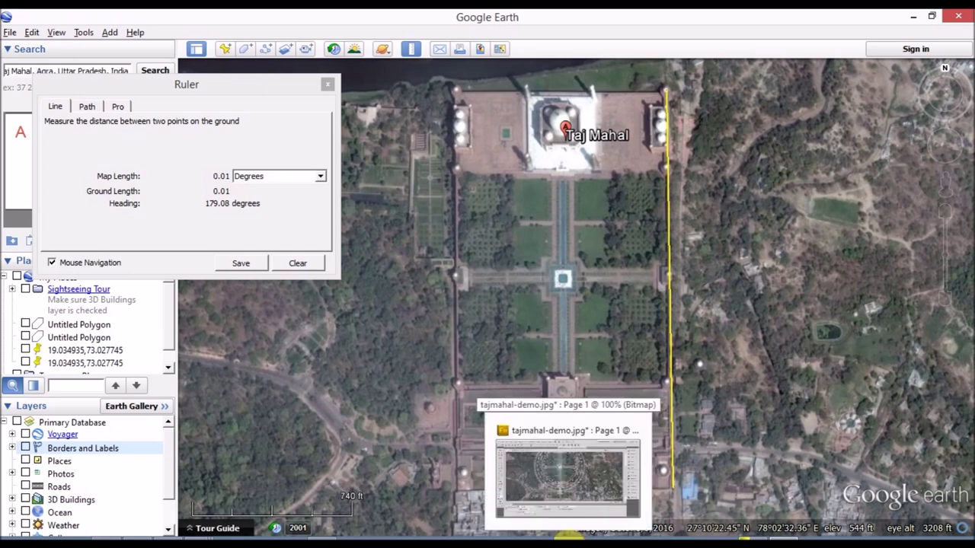
Close the Ruler and save the map view image as tajmahal-demo.jpg in Downloads
click(327, 84)
click(9, 34)
click(9, 33)
click(31, 32)
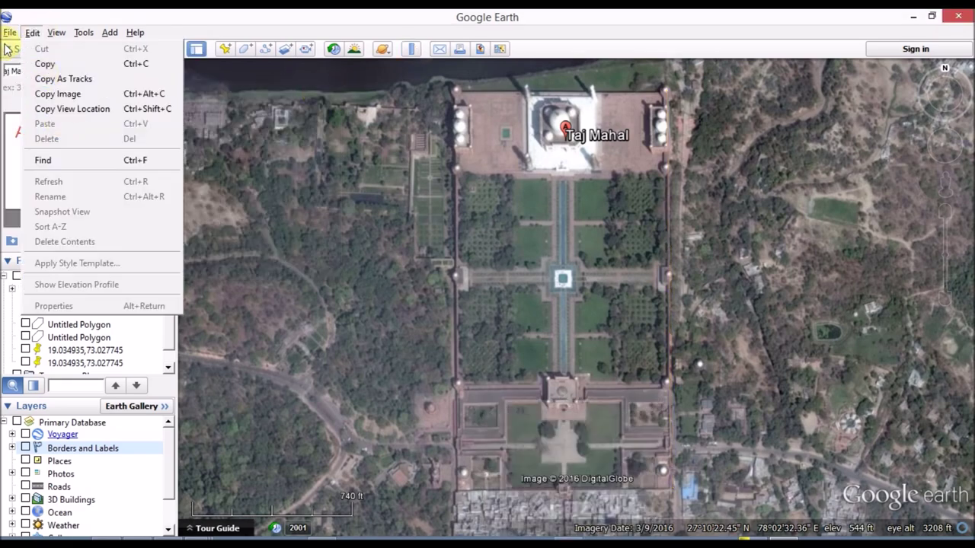
mouse_move(43, 64)
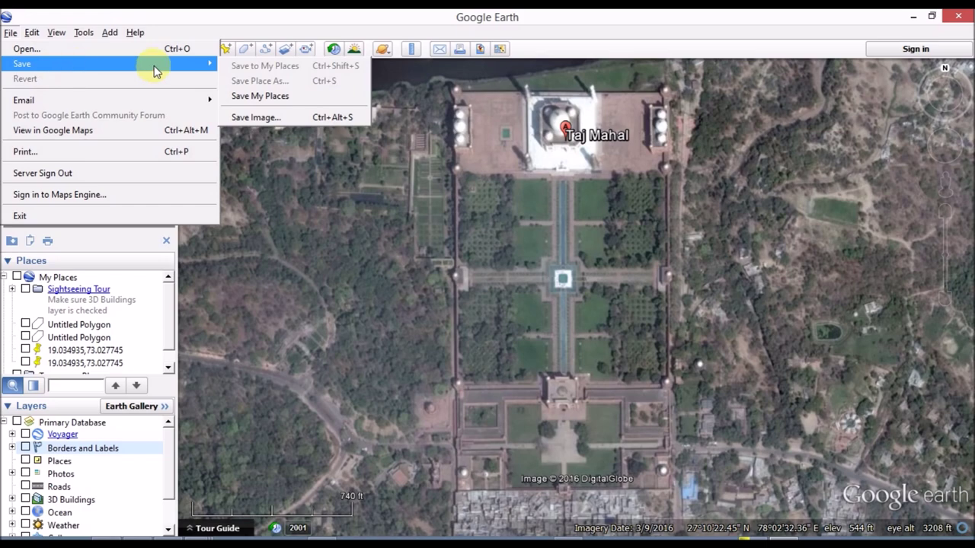
click(257, 115)
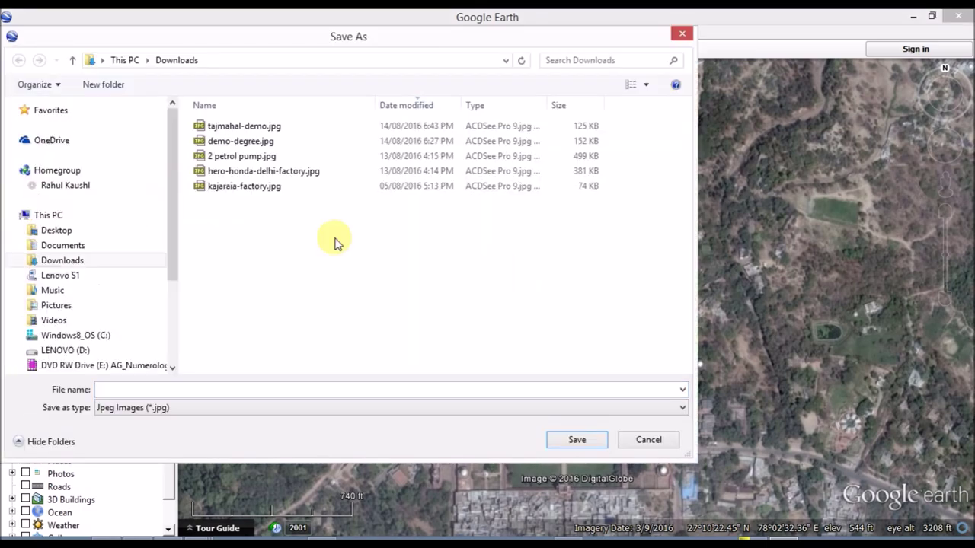
click(254, 127)
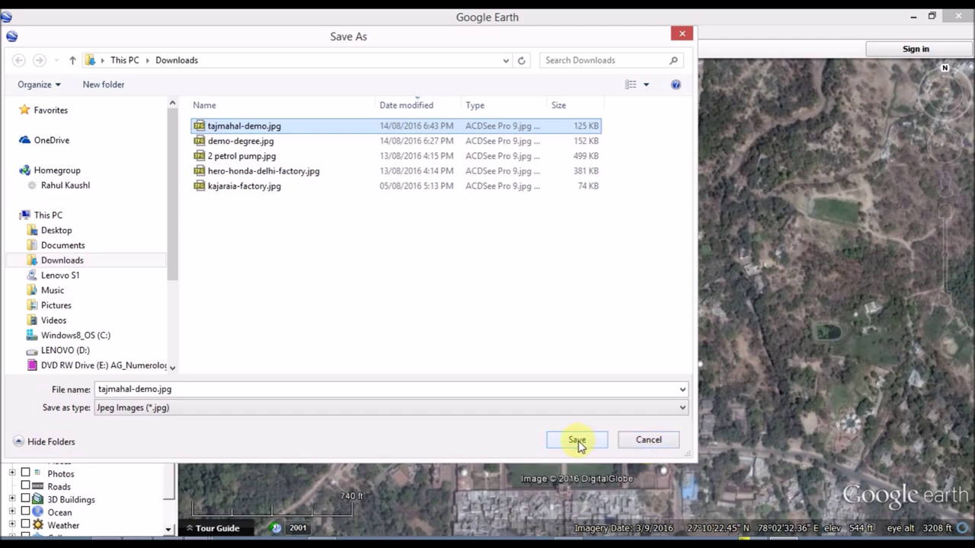
click(576, 440)
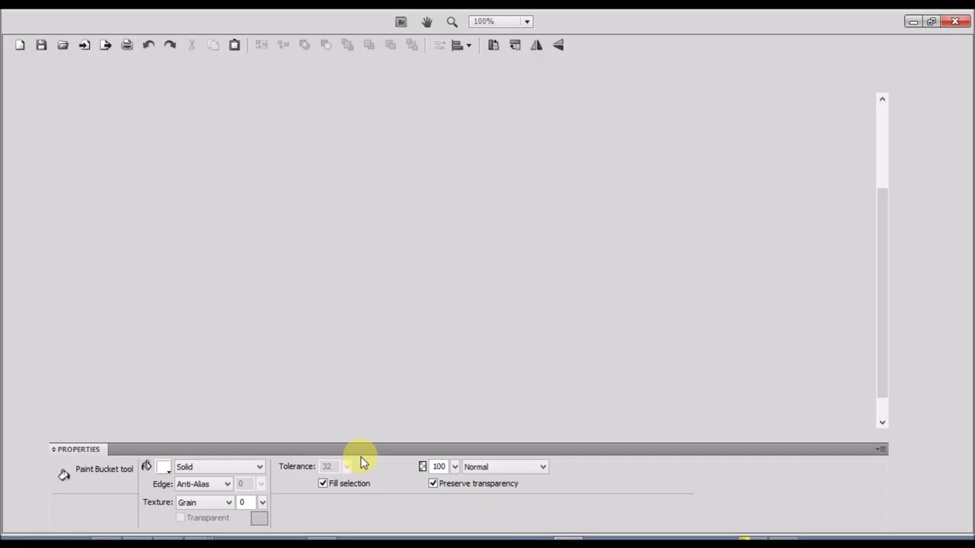
Scroll the tajmahal-demo.jpg canvas in Fireworks, select the protractor overlay, then return to Google Earth
mouse_move(877, 185)
mouse_down()
mouse_move(883, 125)
mouse_move(885, 172)
mouse_up()
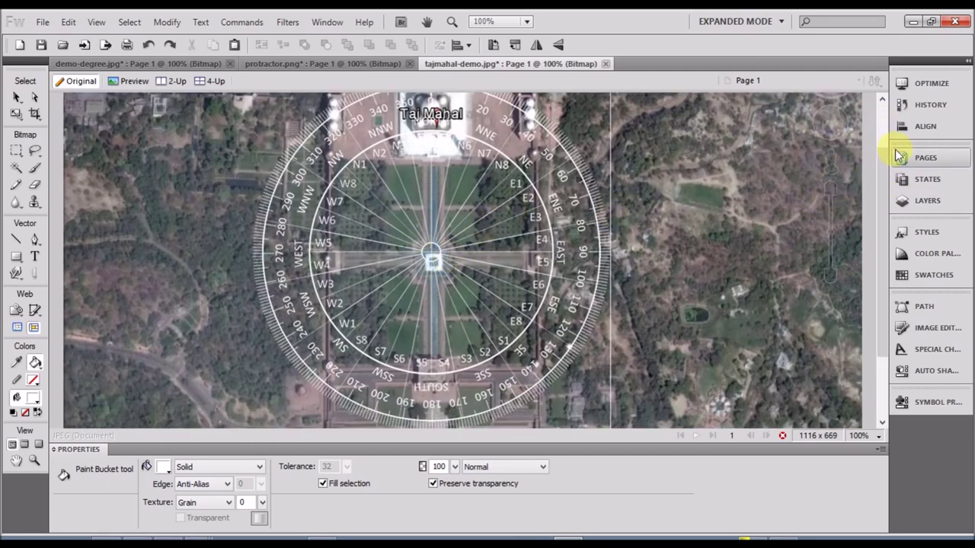
drag(886, 157, 884, 233)
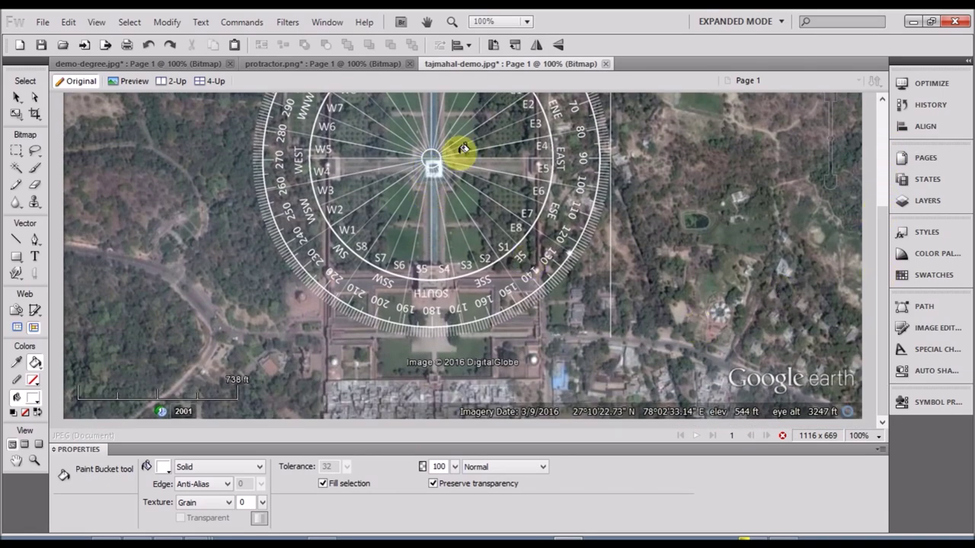
click(16, 97)
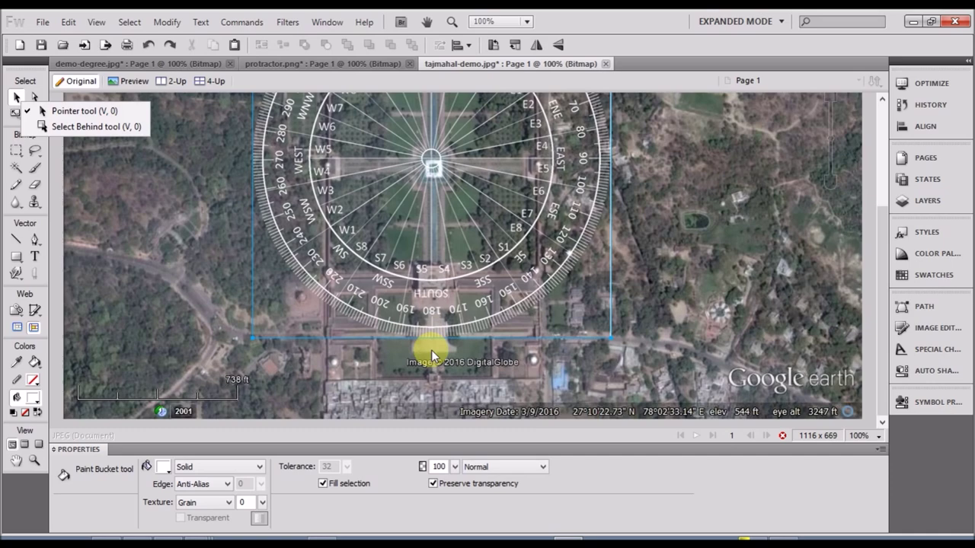
click(883, 365)
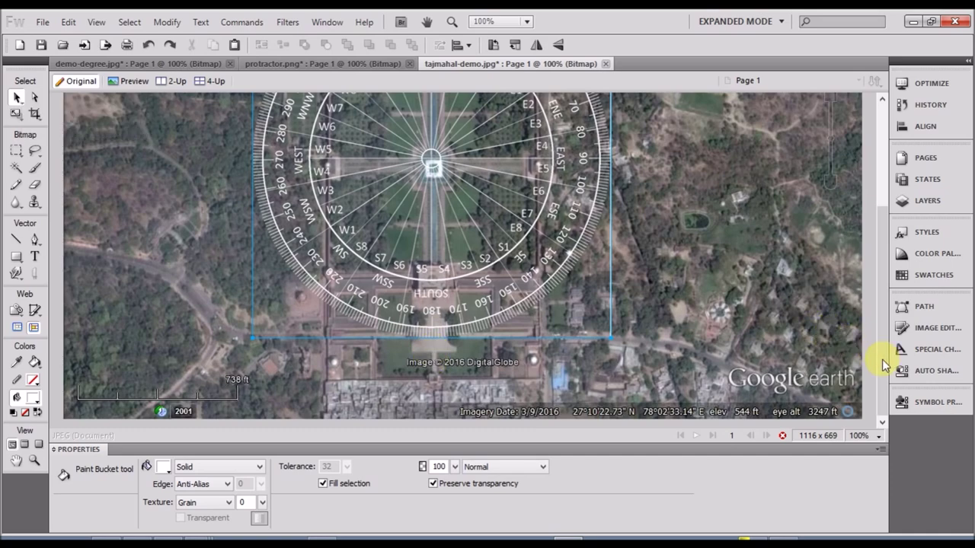
drag(883, 358, 886, 258)
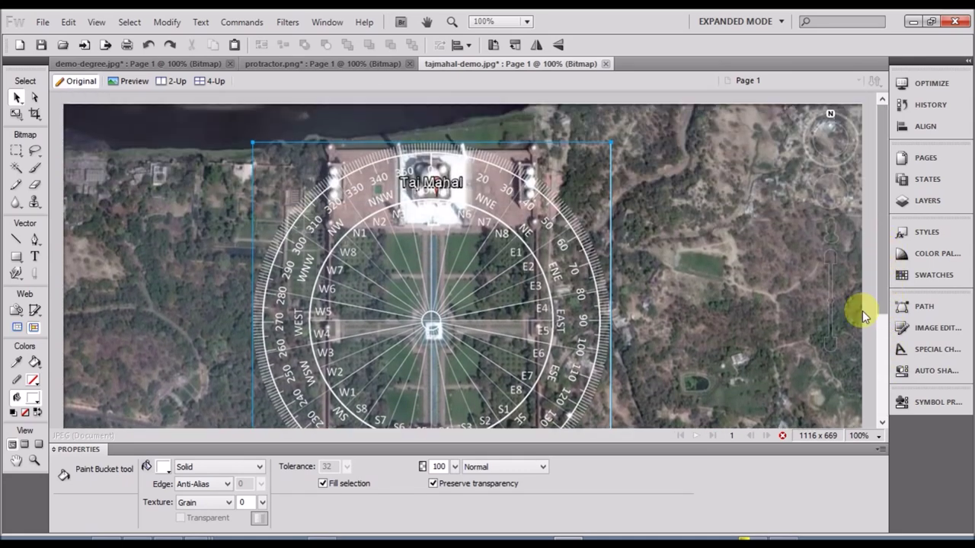
click(780, 538)
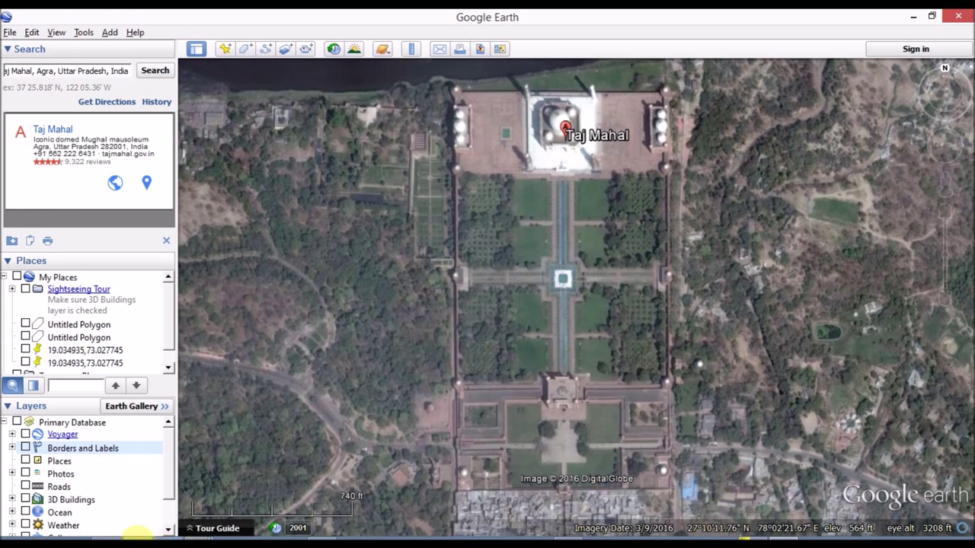
mouse_move(136, 532)
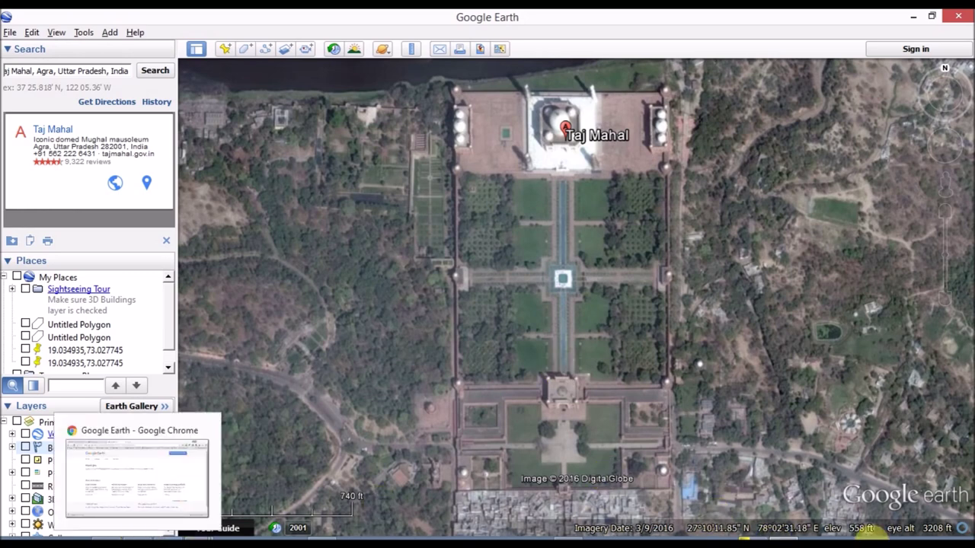